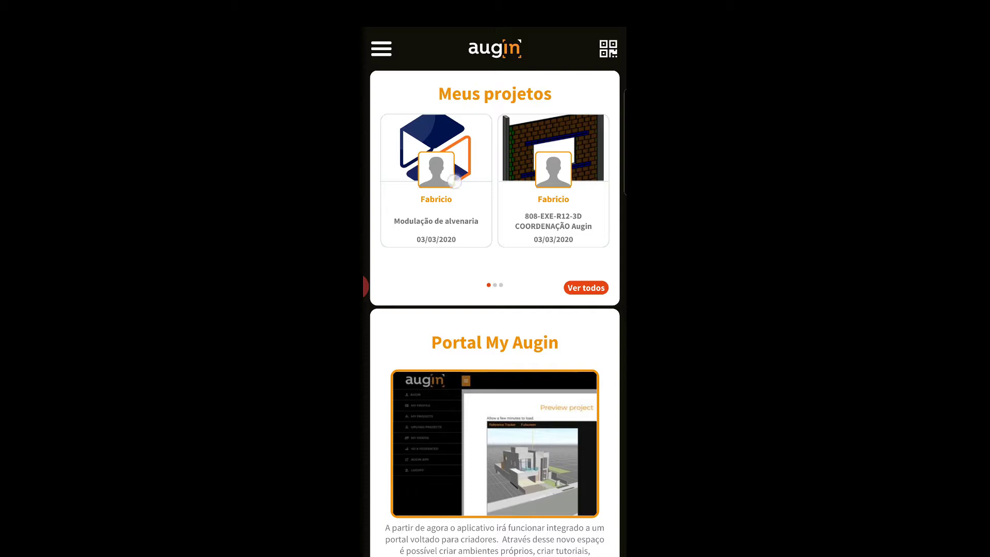
Scroll down the Augin home screen to reach the Modulação de alvenaria project.
scroll(495, 206, "down", 1)
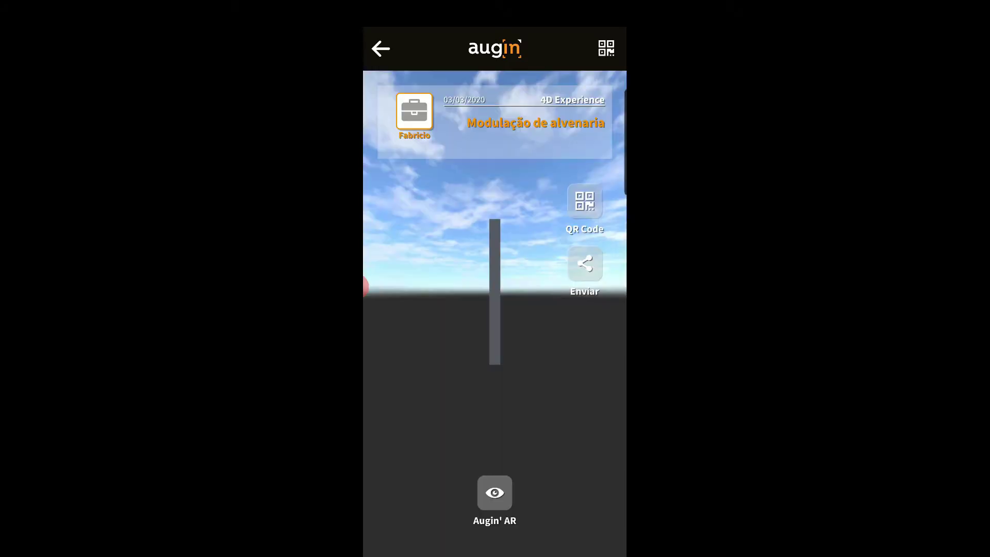
Orbit to an elevated view of the wall and launch it in Augin' AR.
mouse_move(464, 364)
left_mouse_down()
mouse_move(432, 380)
mouse_move(440, 352)
left_mouse_up()
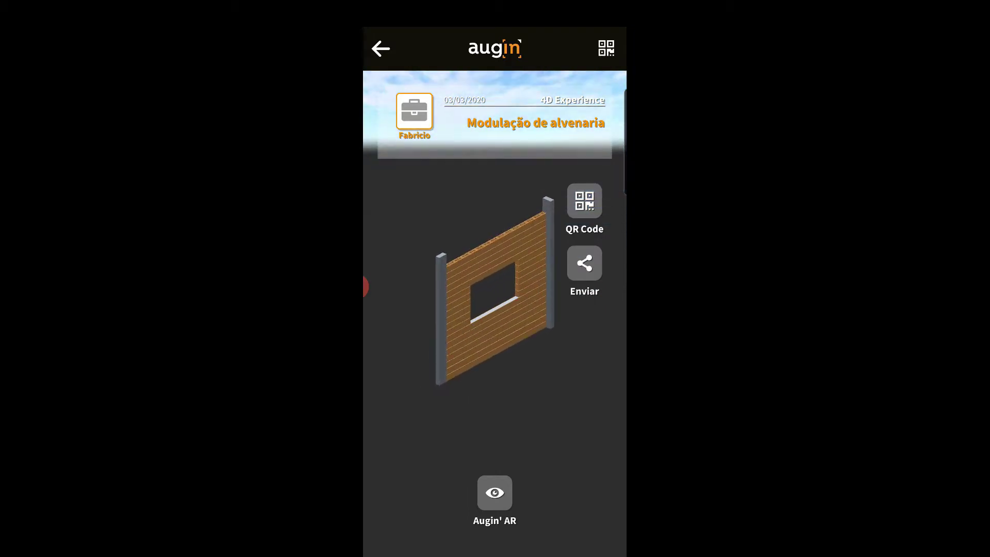
left_click(494, 492)
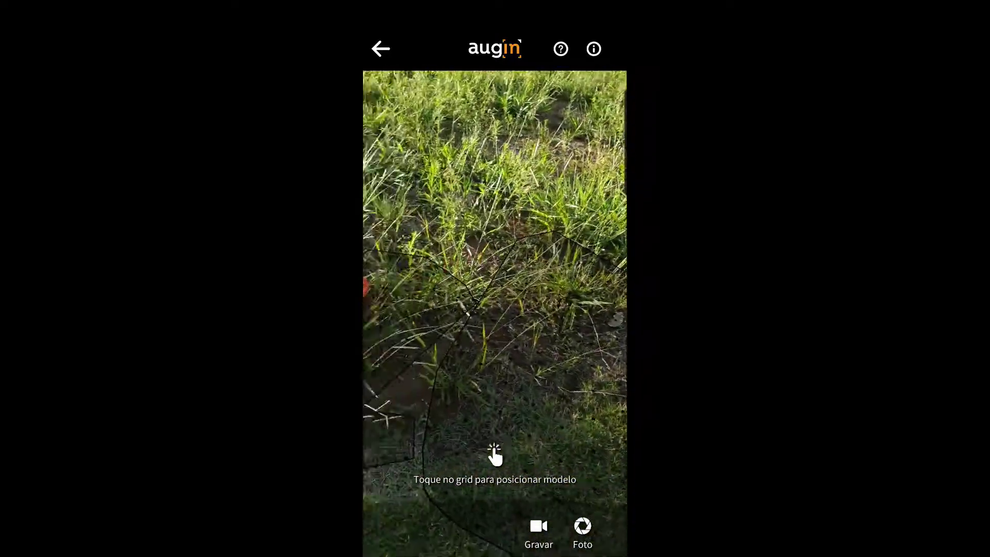
Place the wall model at 1:1 scale on the detected grass grid.
left_click(464, 413)
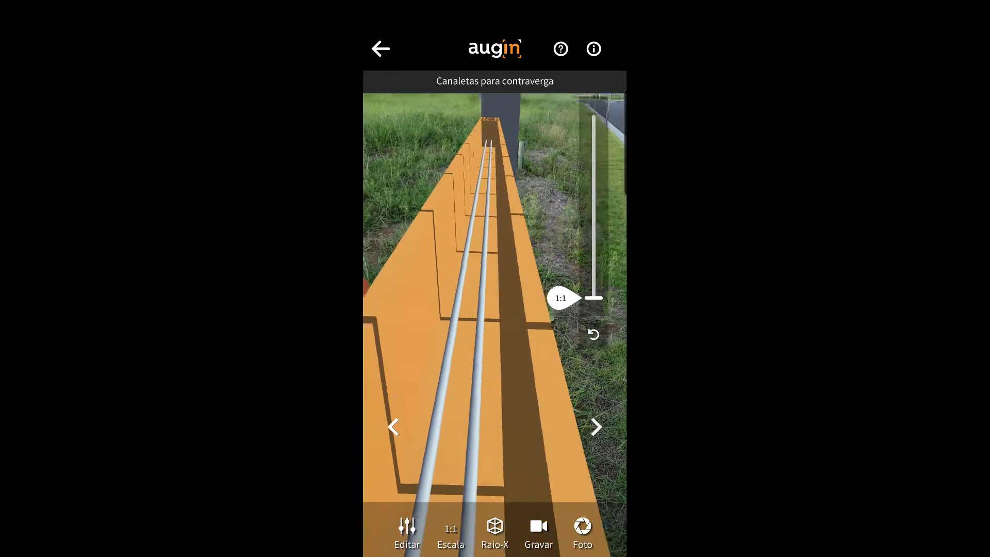
Advance past Concretagem contraverga and bring up the Editar Altura height adjustment.
left_click(596, 427)
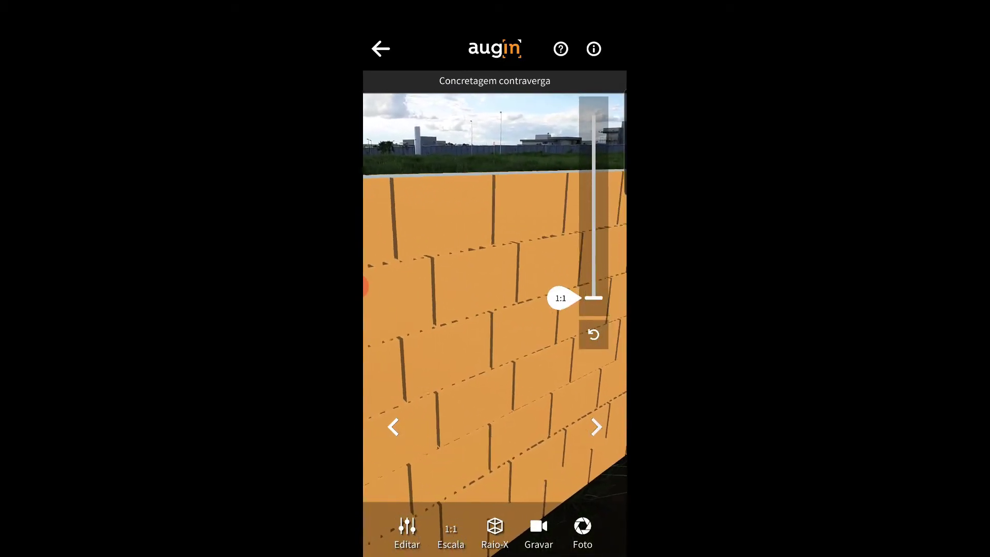
left_click(407, 531)
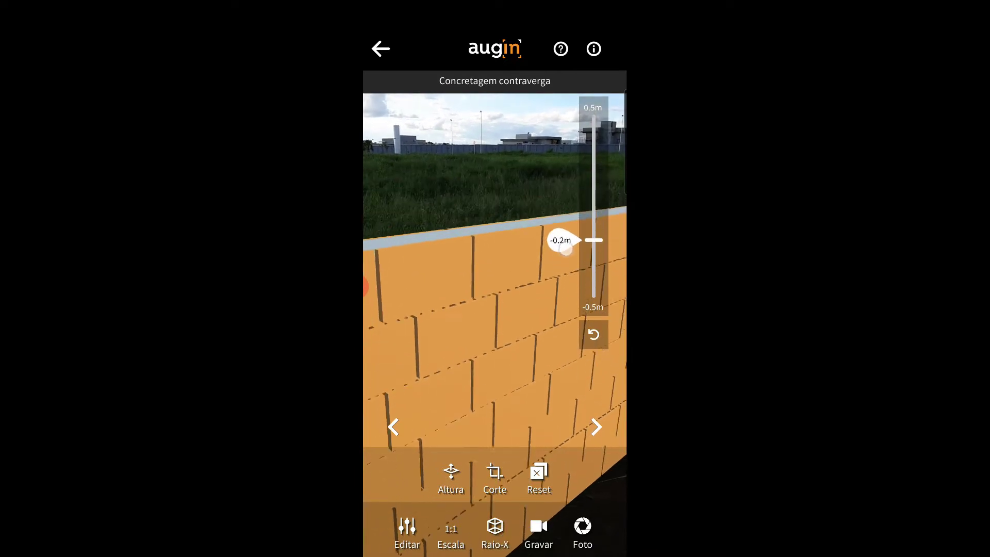
left_click(570, 336)
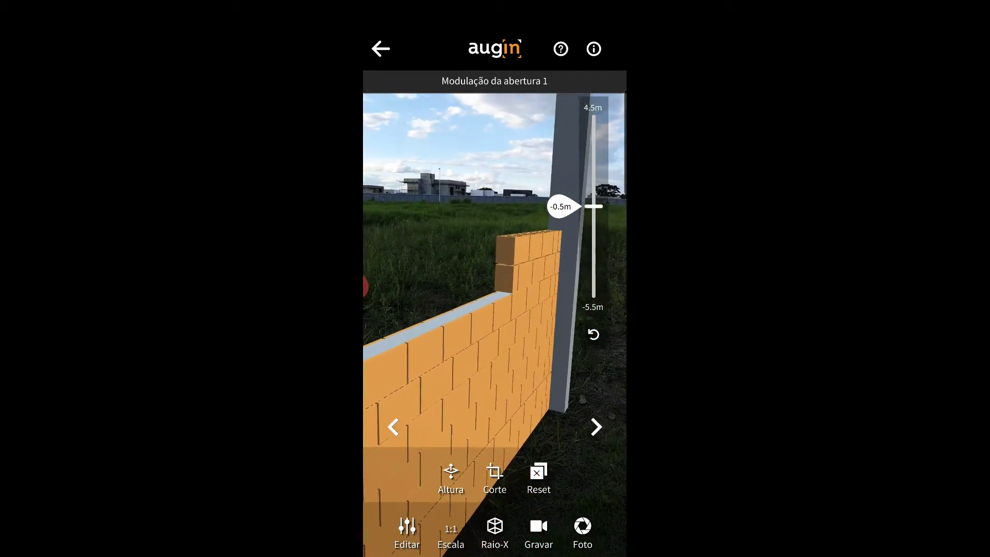
Advance through Modulação da abertura 2 to the Verga stages, tuning the height offset between -1m and -2.1m.
left_click(601, 426)
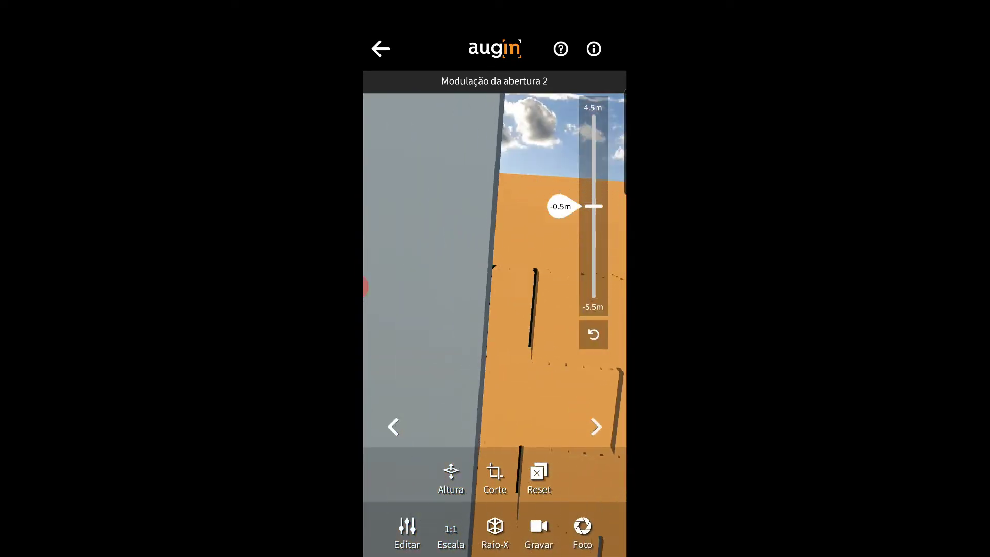
left_click(597, 426)
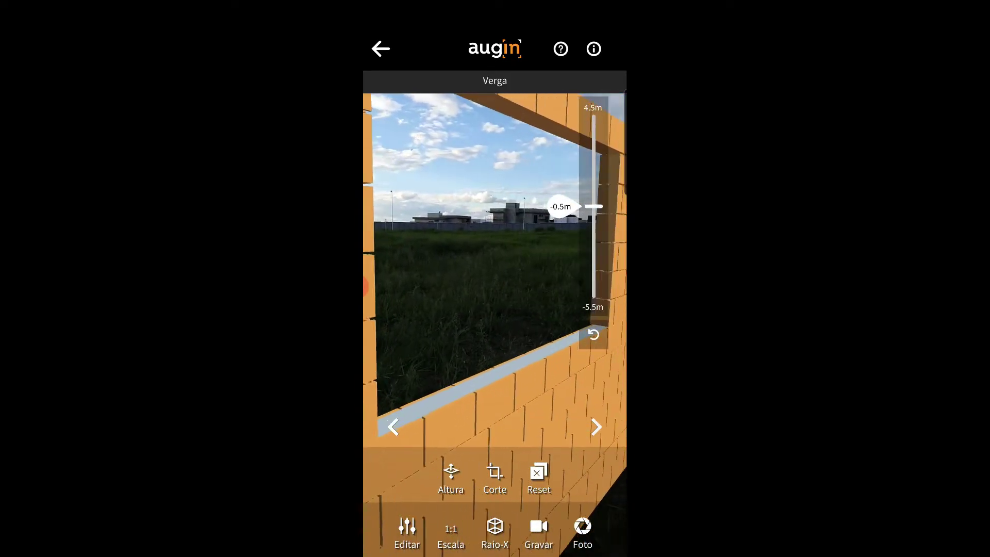
mouse_move(562, 214)
left_mouse_down()
mouse_move(563, 245)
mouse_move(565, 224)
left_mouse_up()
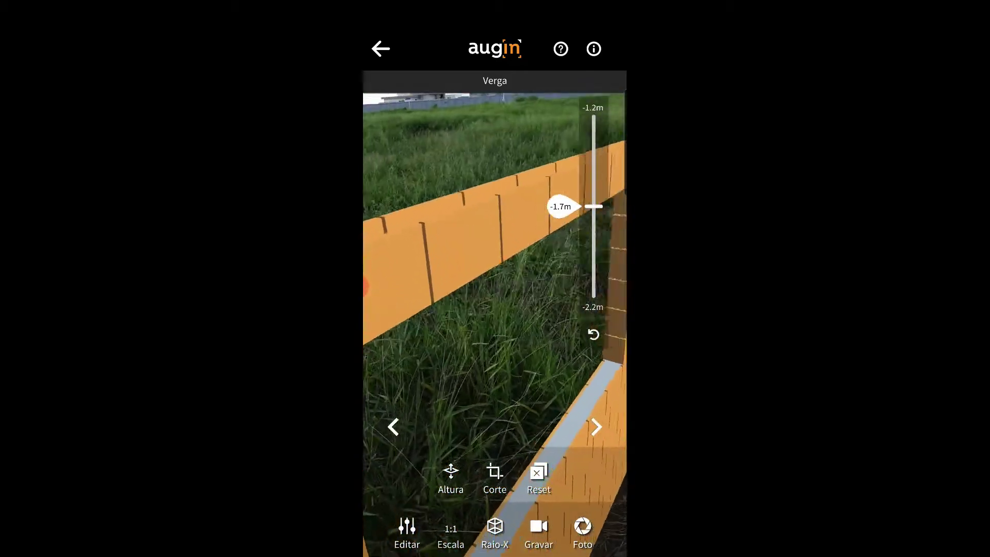
left_click_drag(561, 207, 561, 111)
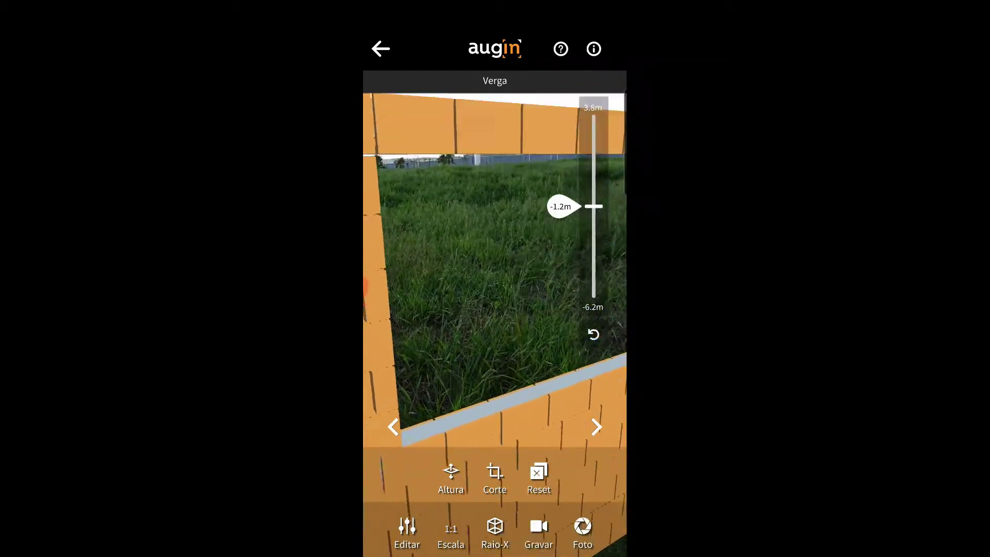
mouse_move(562, 206)
left_mouse_down()
mouse_move(562, 159)
mouse_move(562, 206)
left_mouse_up()
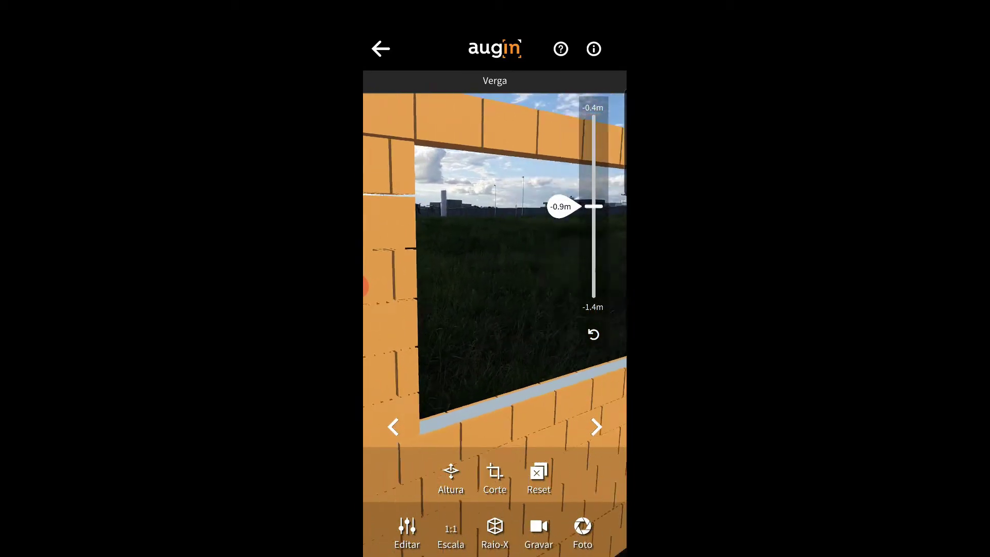
left_click_drag(564, 208, 567, 236)
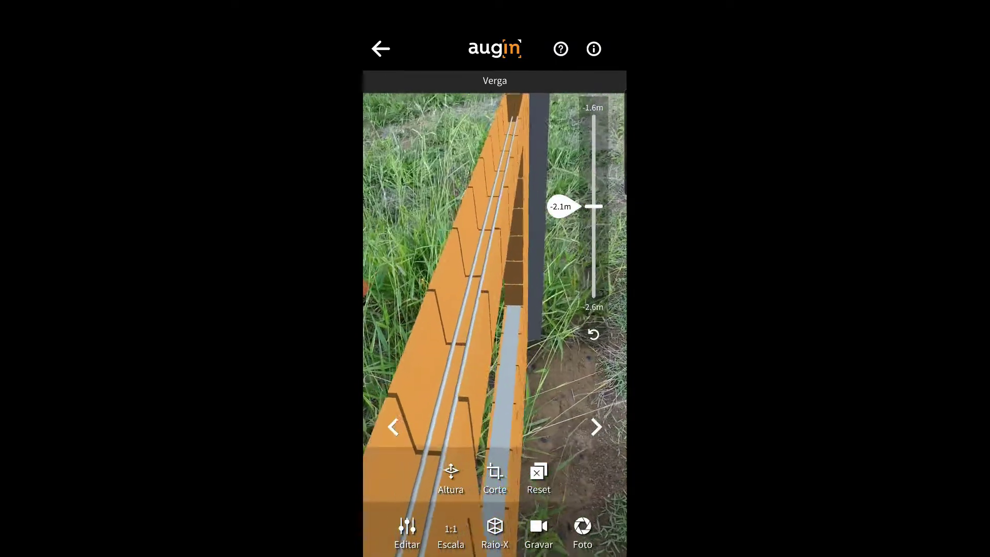
left_click_drag(565, 208, 565, 150)
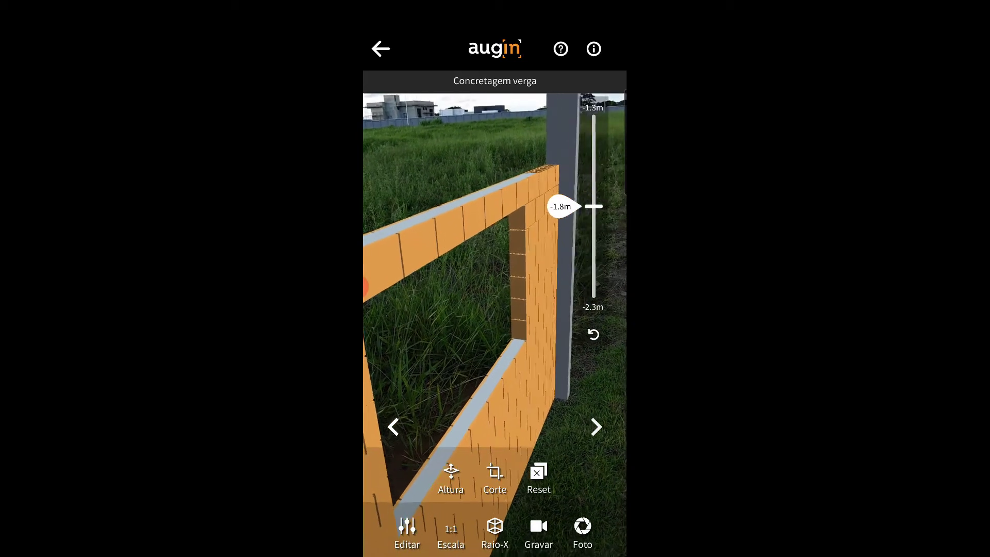
Advance to Finalização modulação, adjust the view, and pull down the notification shade.
left_click(595, 428)
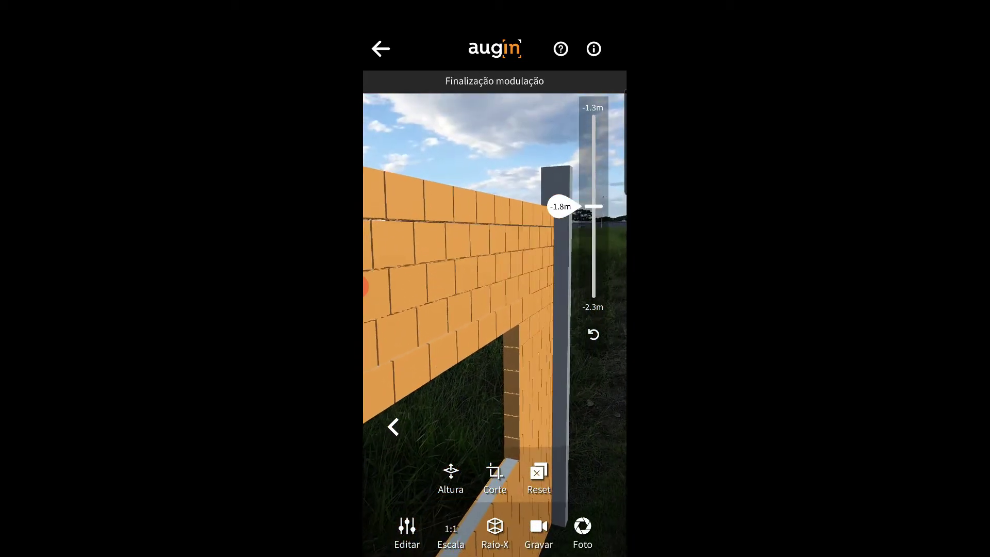
left_click_drag(521, 327, 473, 249)
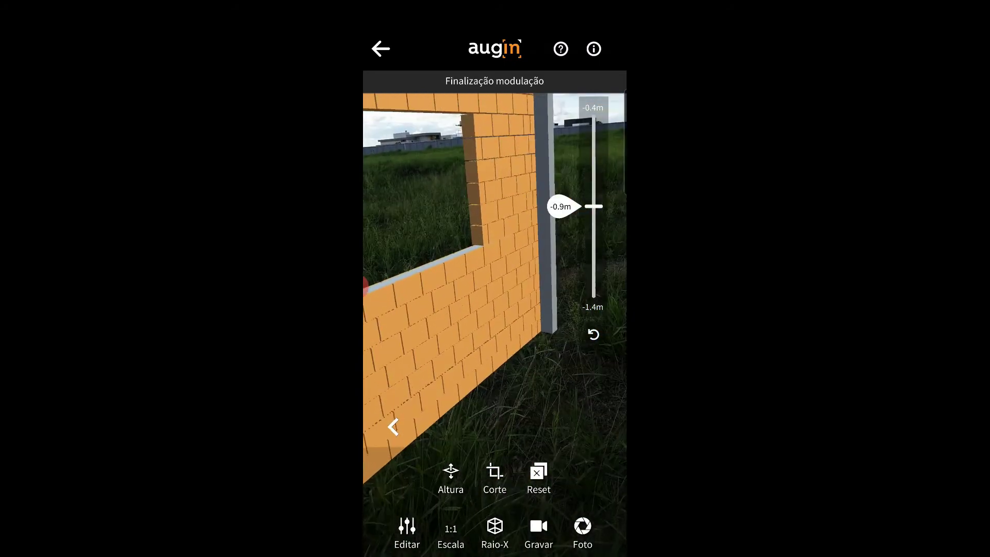
left_click_drag(535, 3, 535, 103)
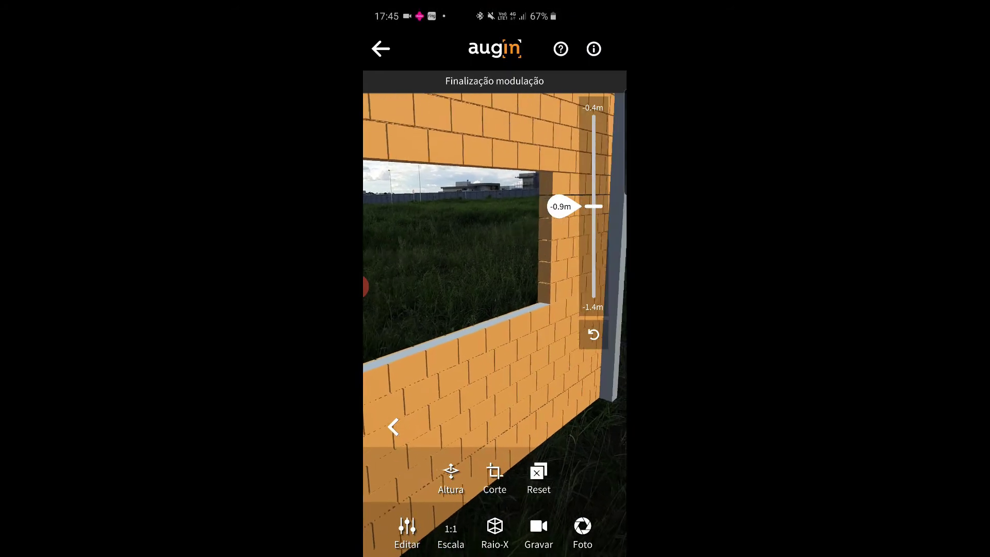